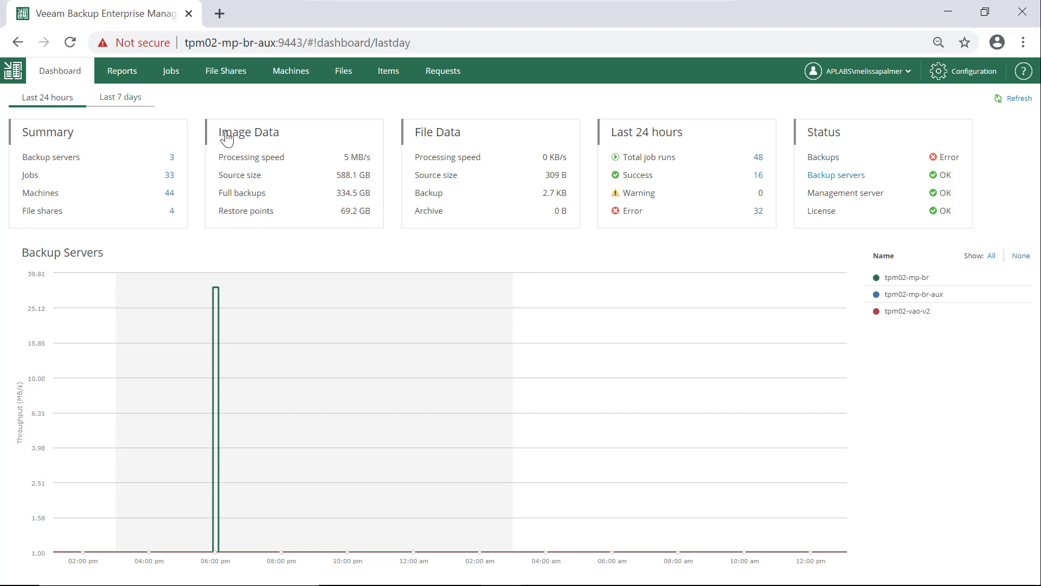
Show the eight-session history of the File04 Backup job from the Jobs list.
left_click(172, 74)
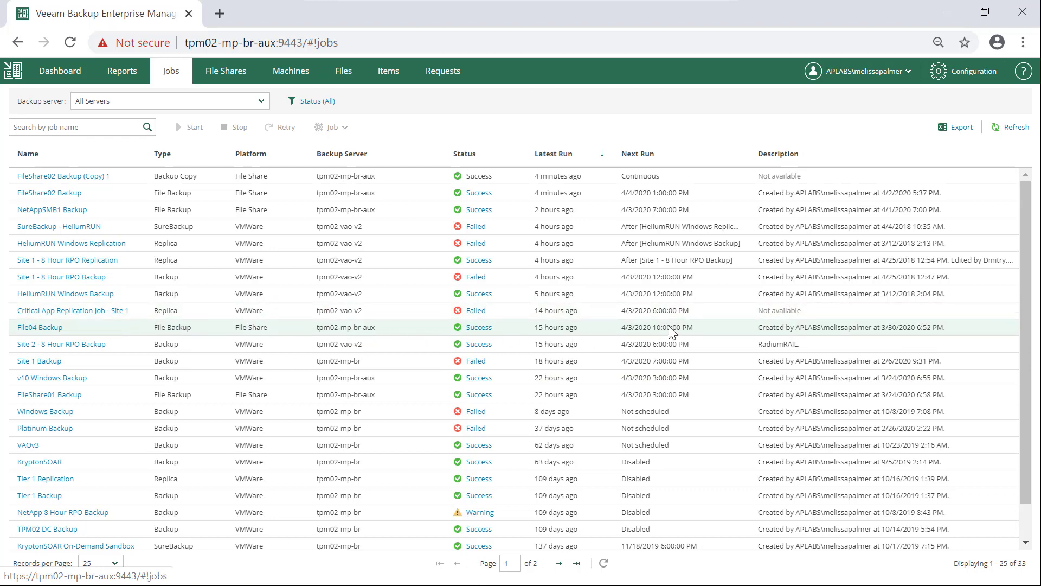
left_click(50, 332)
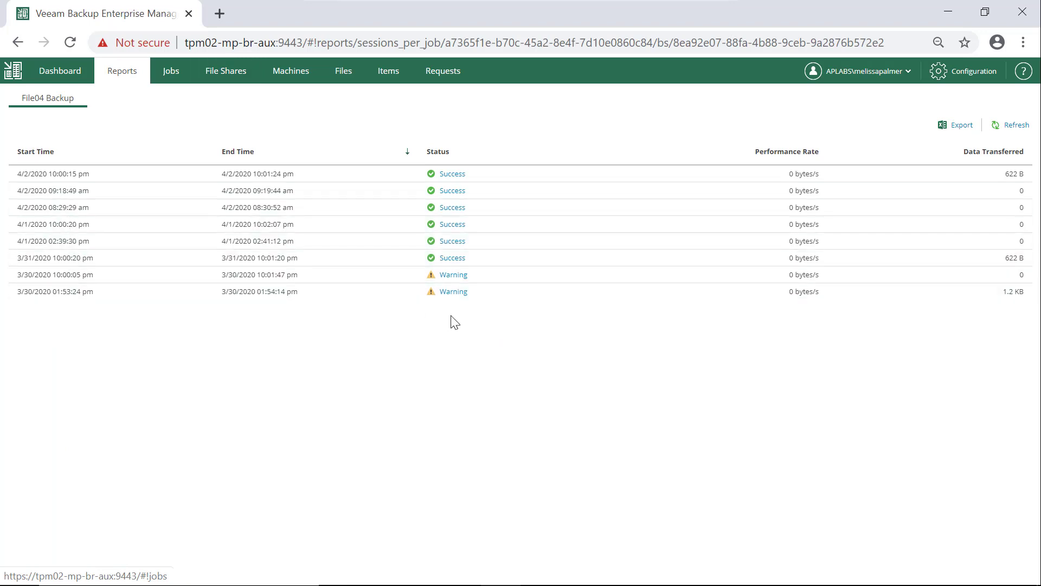
Review the 4/2/2020 File04 Backup session, its TPM02-FILE04 entry and log, then return to Jobs.
left_click(458, 174)
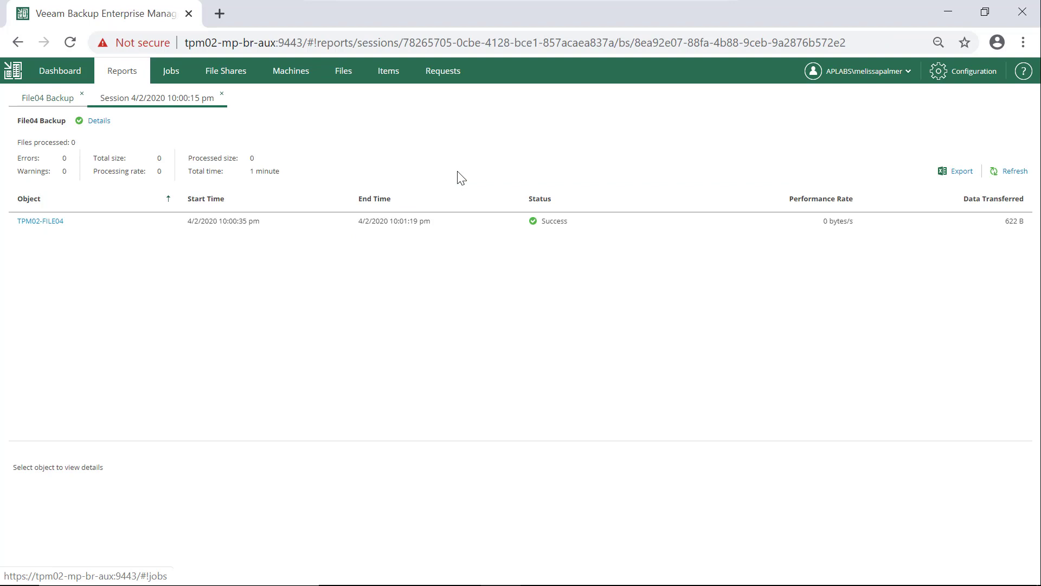
left_click(30, 221)
left_click(30, 220)
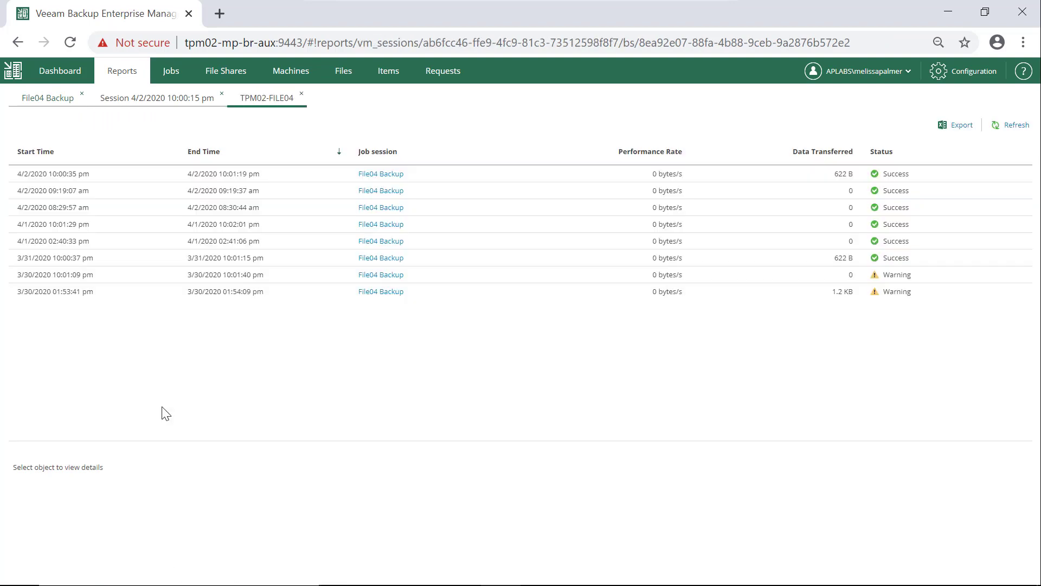
left_click(380, 174)
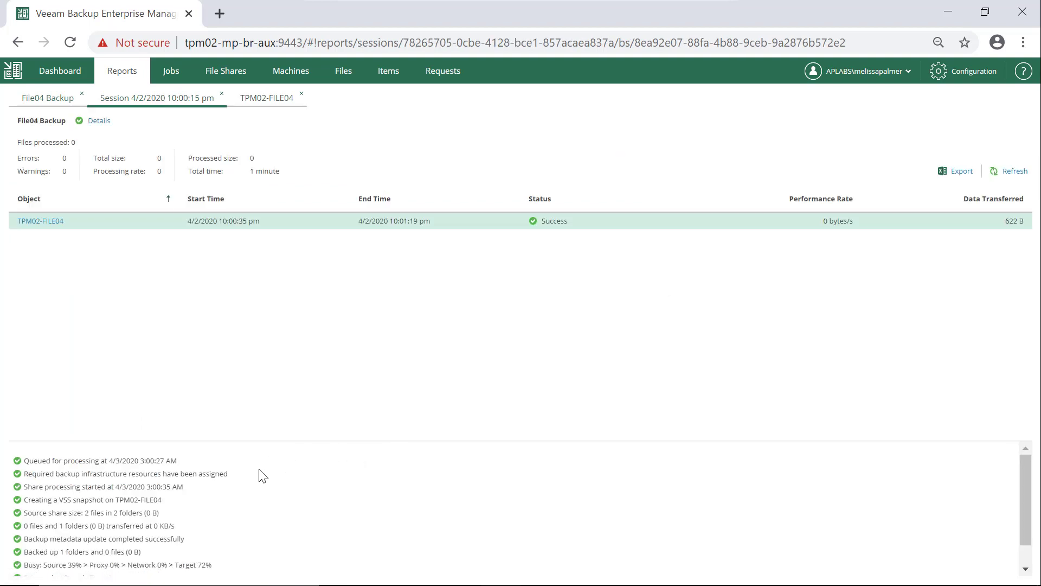
scroll(258, 476, "down", 2)
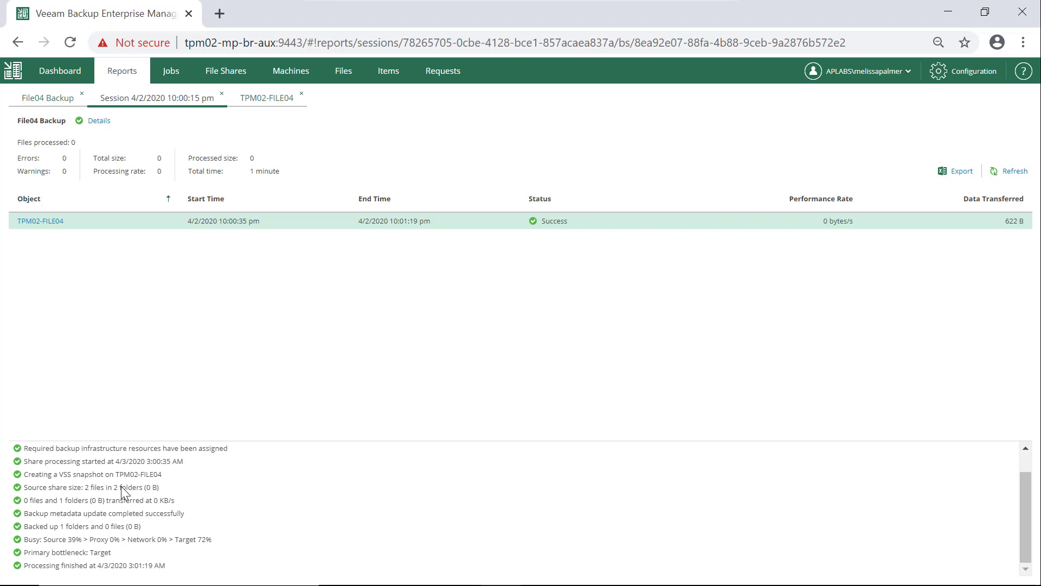
scroll(121, 486, "up", 1)
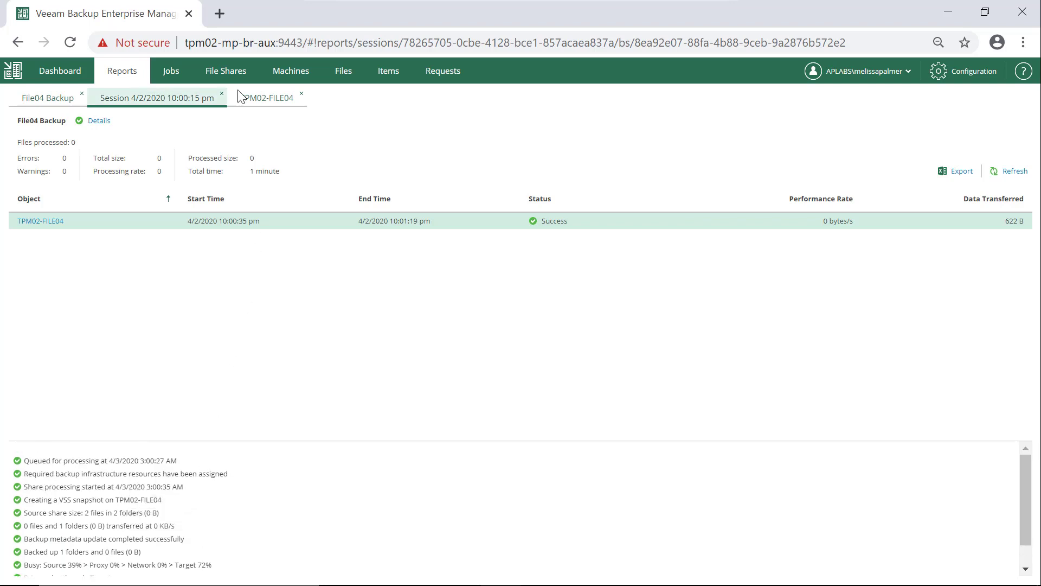
left_click(179, 71)
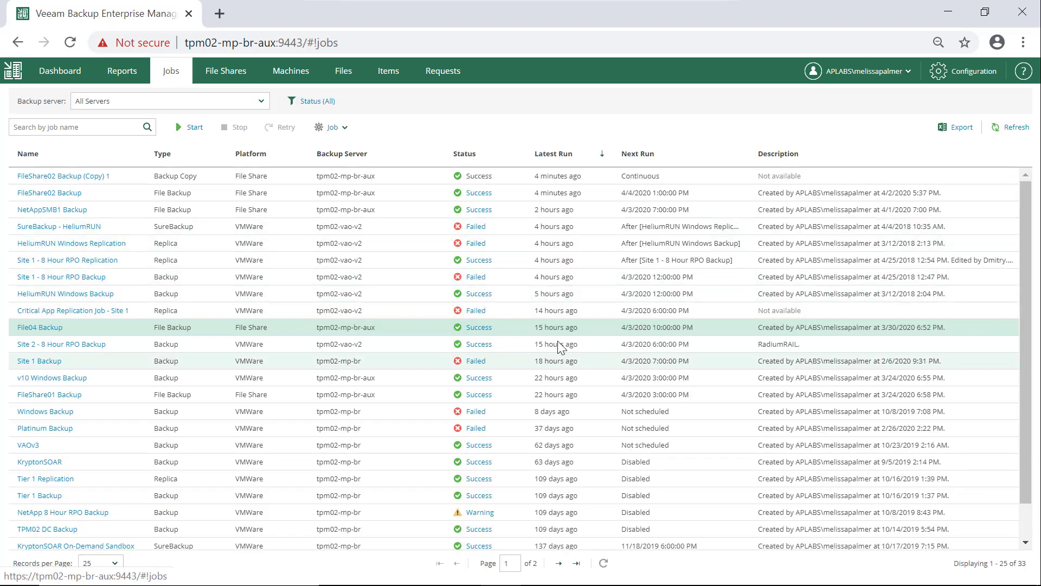
left_click(121, 378)
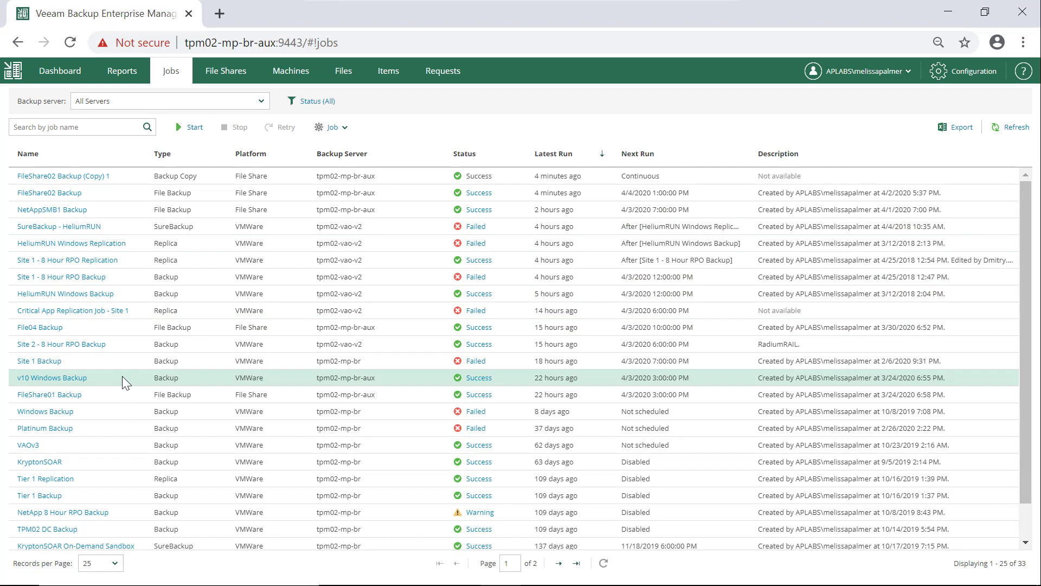
left_click(332, 128)
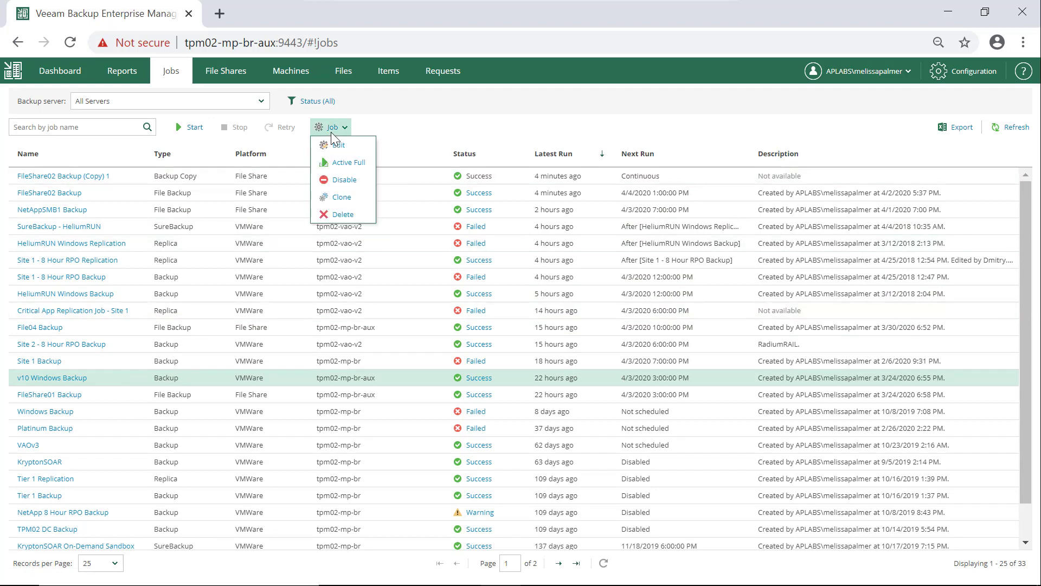
left_click(356, 144)
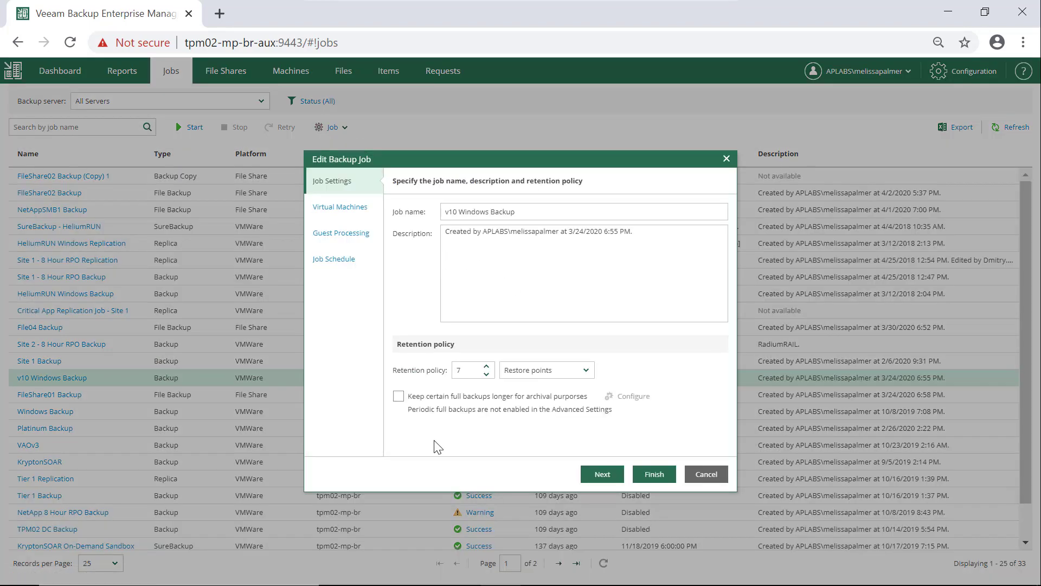
left_click(361, 210)
left_click(357, 234)
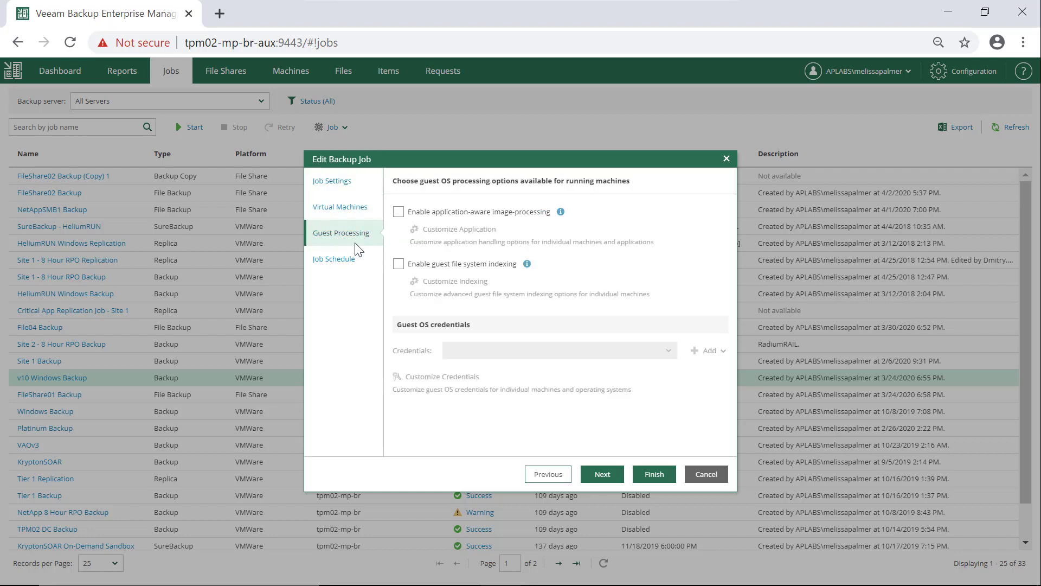
left_click(334, 259)
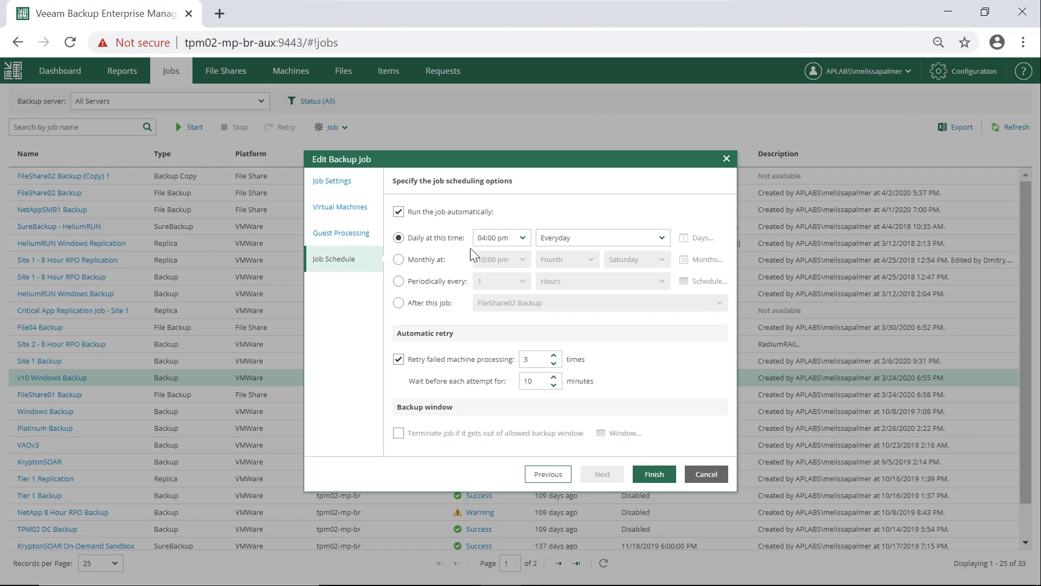
left_click(727, 159)
left_click(548, 350)
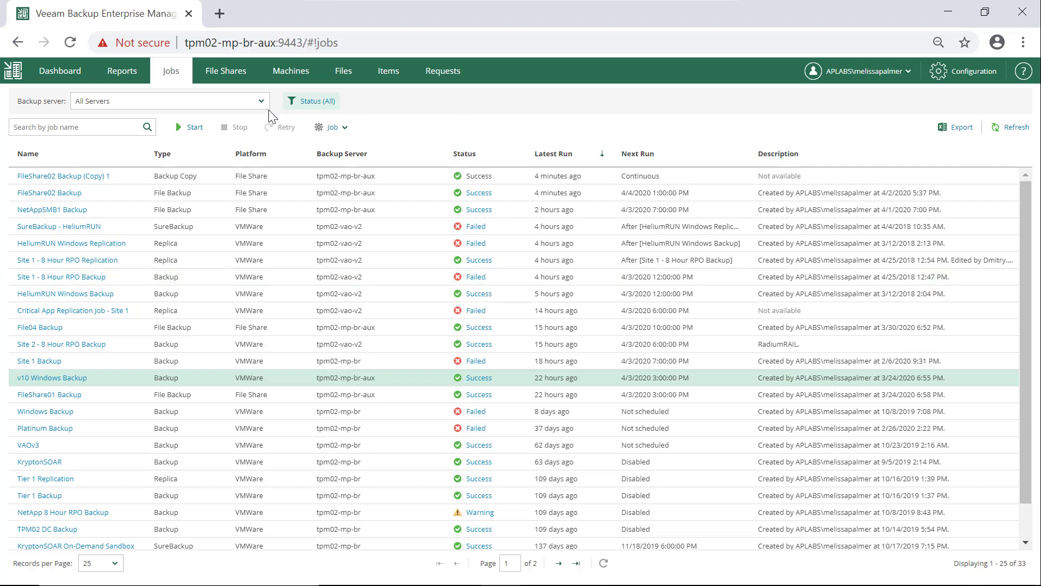
left_click(247, 70)
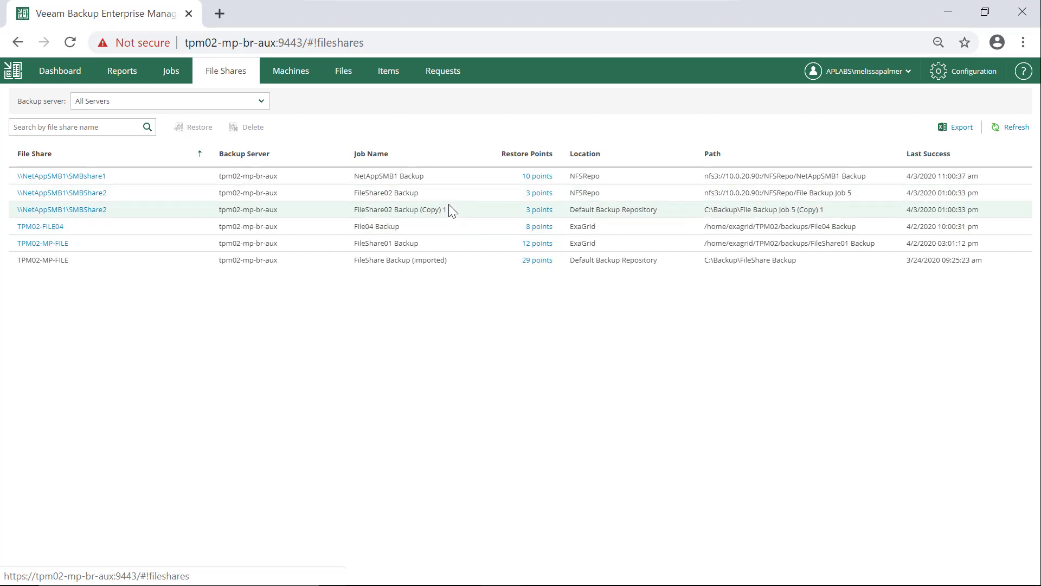
Start a file-level restore from the \\NetAppSMB1\SMBshare1 file share.
left_click(204, 177)
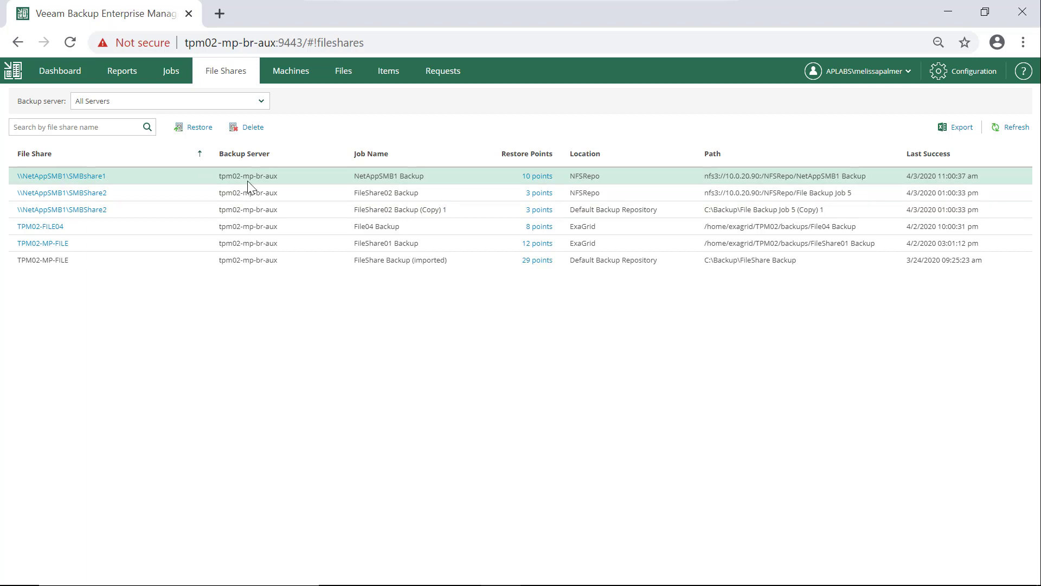
left_click(199, 128)
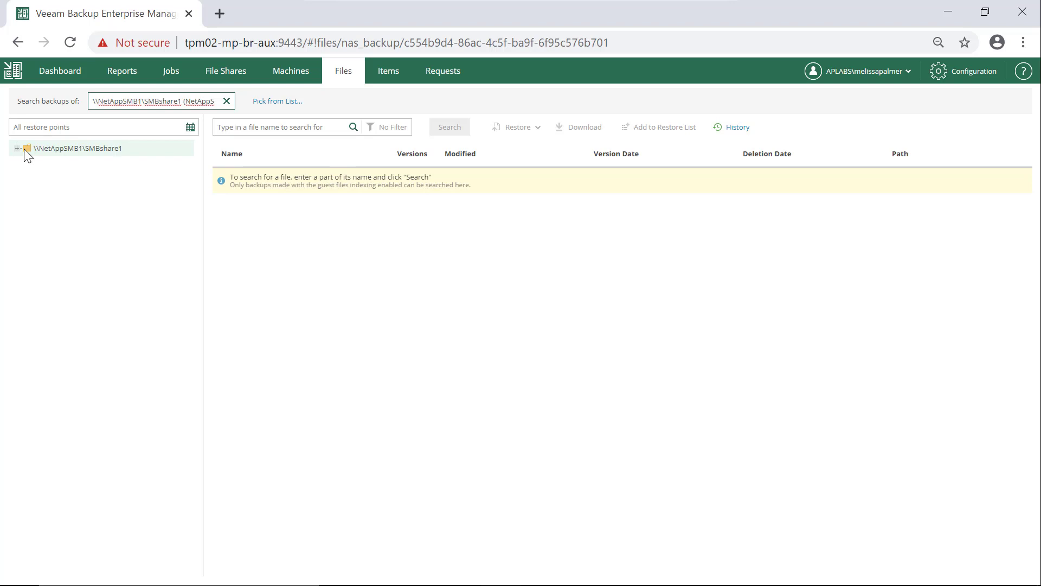
Browse the SMBshare1 backup and request veeam enterprise manager secrets blog.txt for download.
left_click(24, 149)
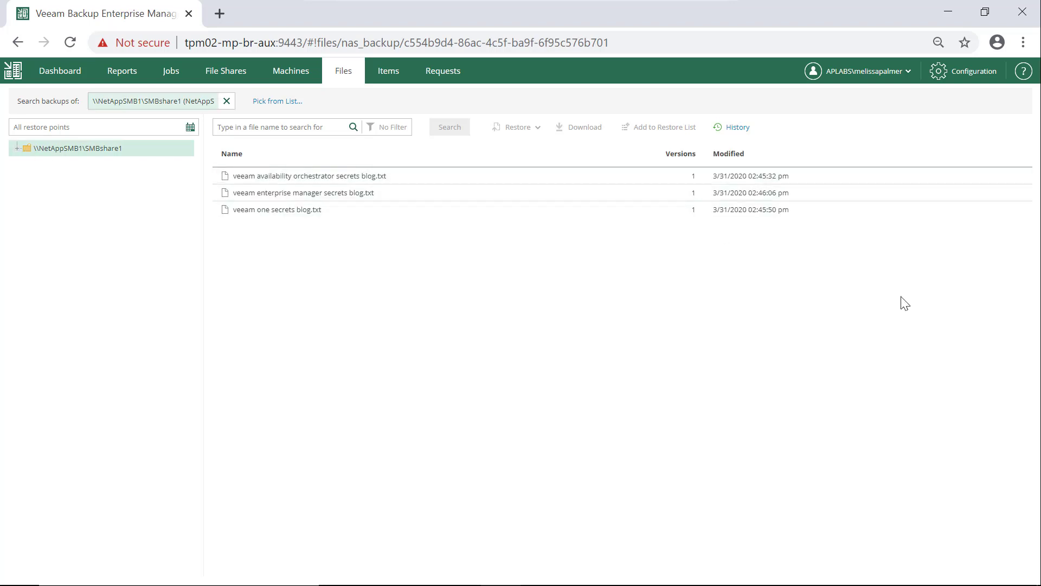
left_click(500, 188)
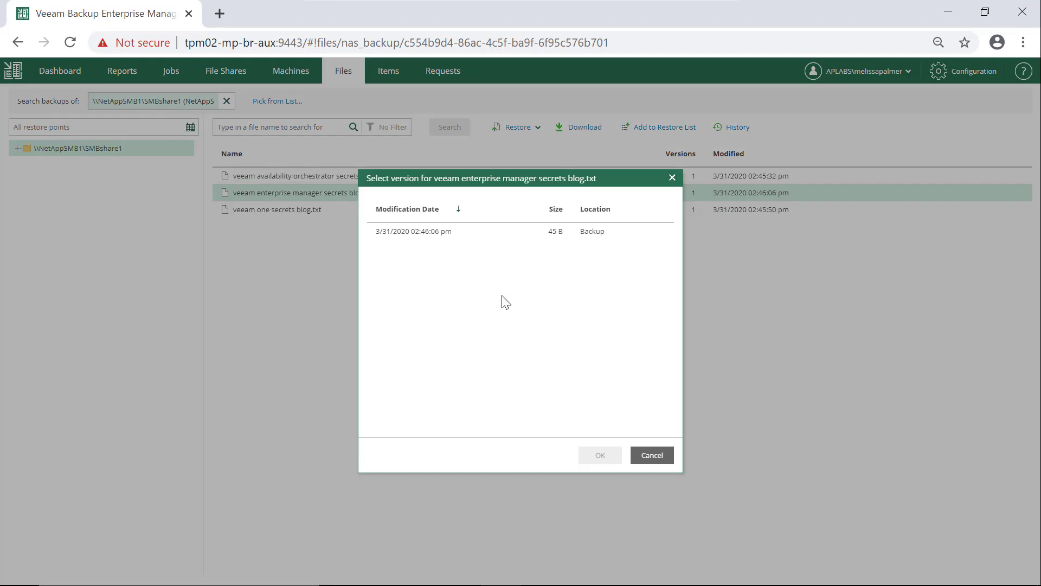
Restore the 3/31/2020 version of the blog file and download the resulting FLR zip archive.
left_click(434, 239)
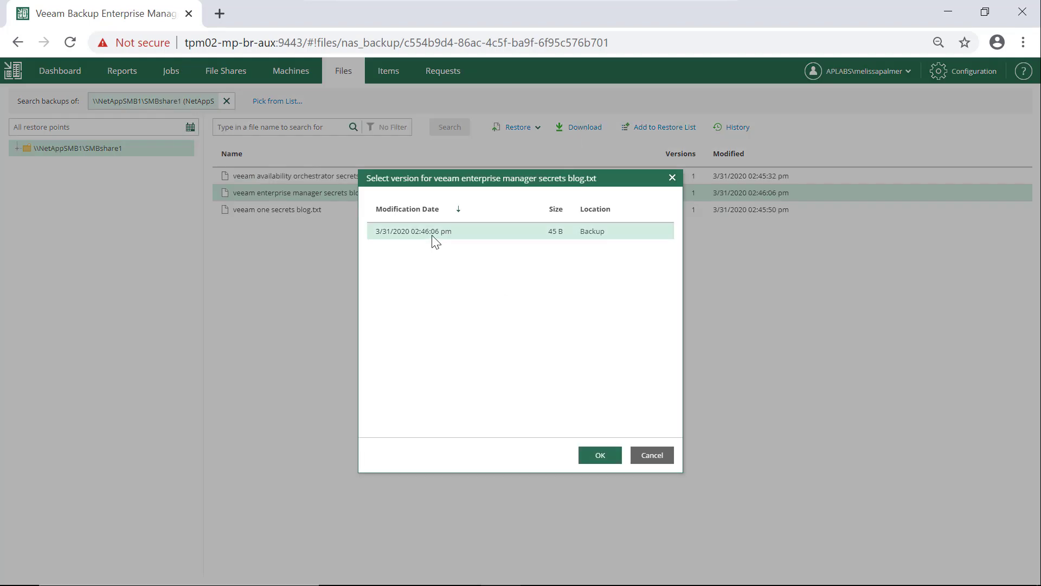
left_click(600, 456)
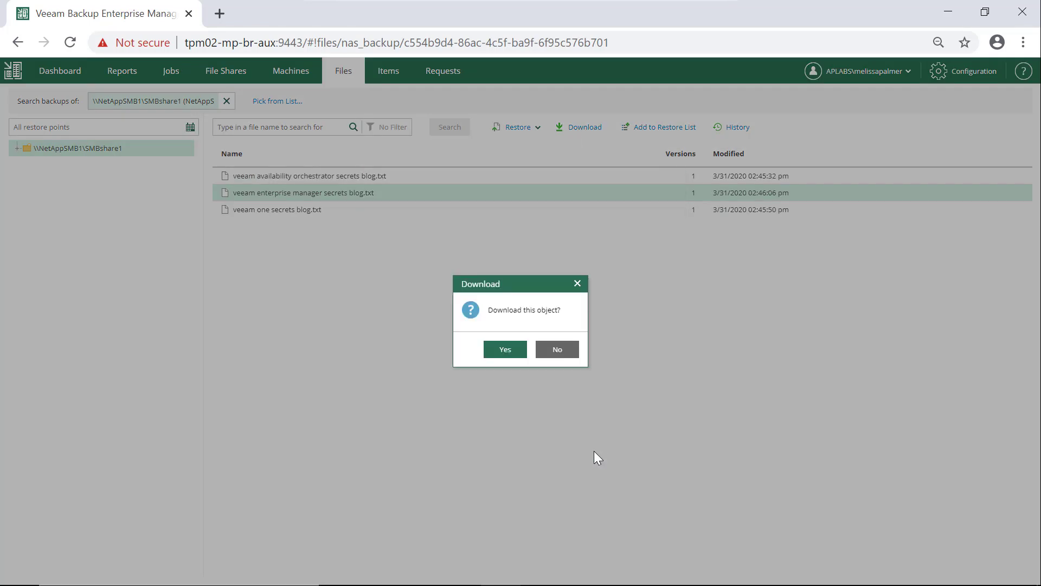
left_click(519, 355)
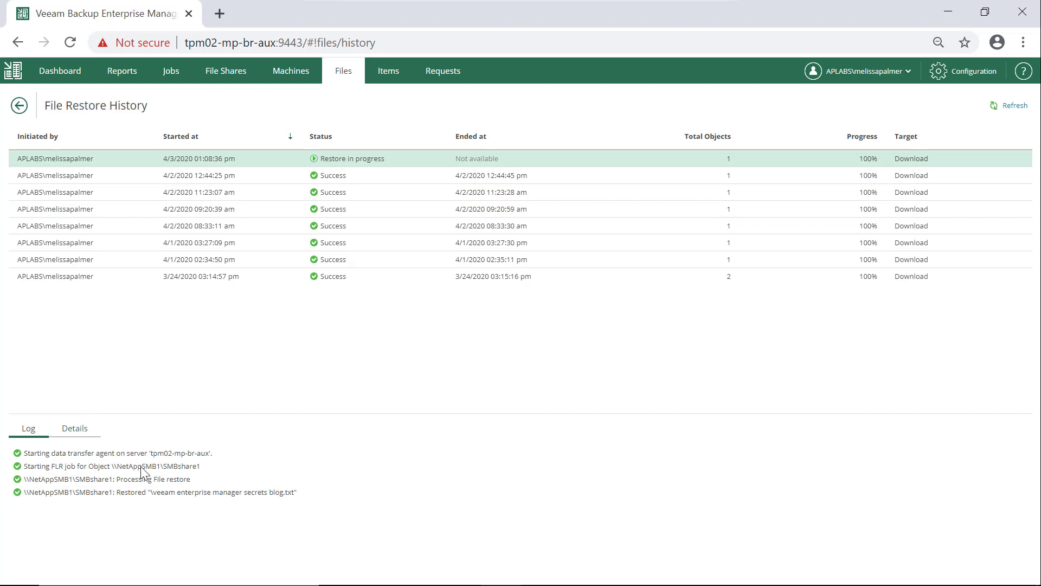
mouse_move(139, 503)
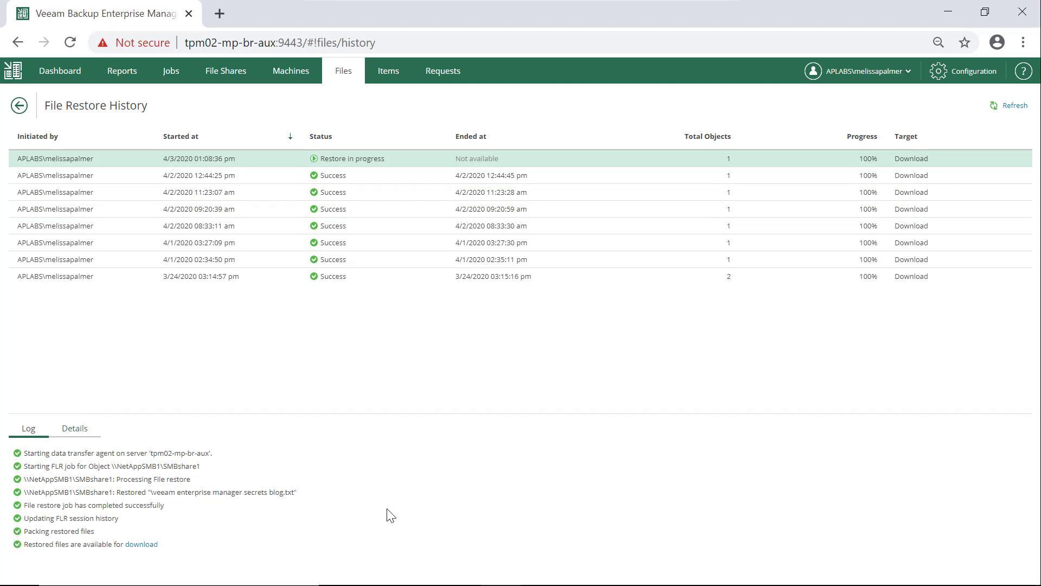
left_click(147, 544)
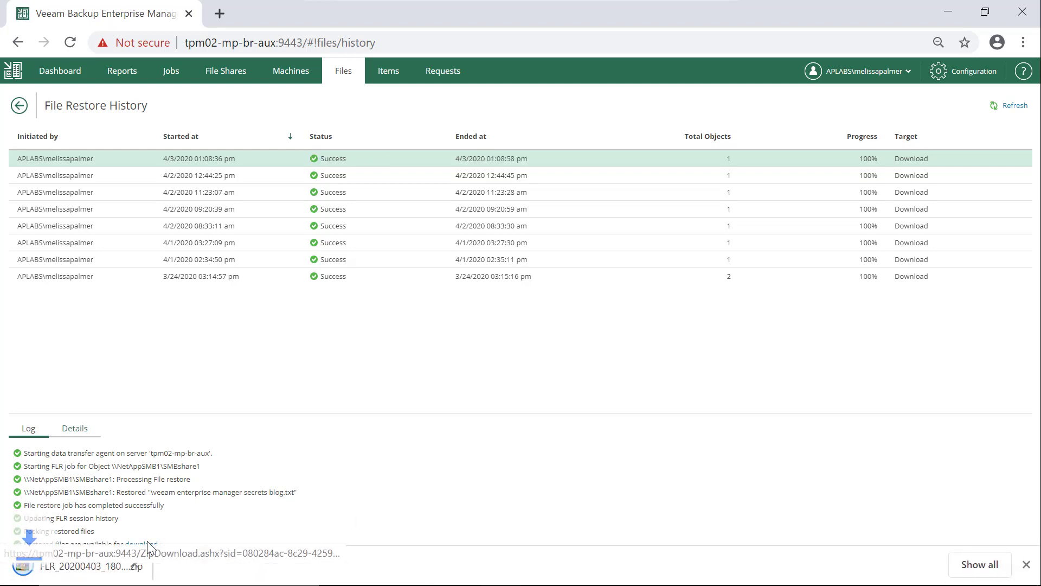
Open FLR_20200403_180836.zip in WinRAR and view the restored blog text file in Notepad.
left_click(101, 576)
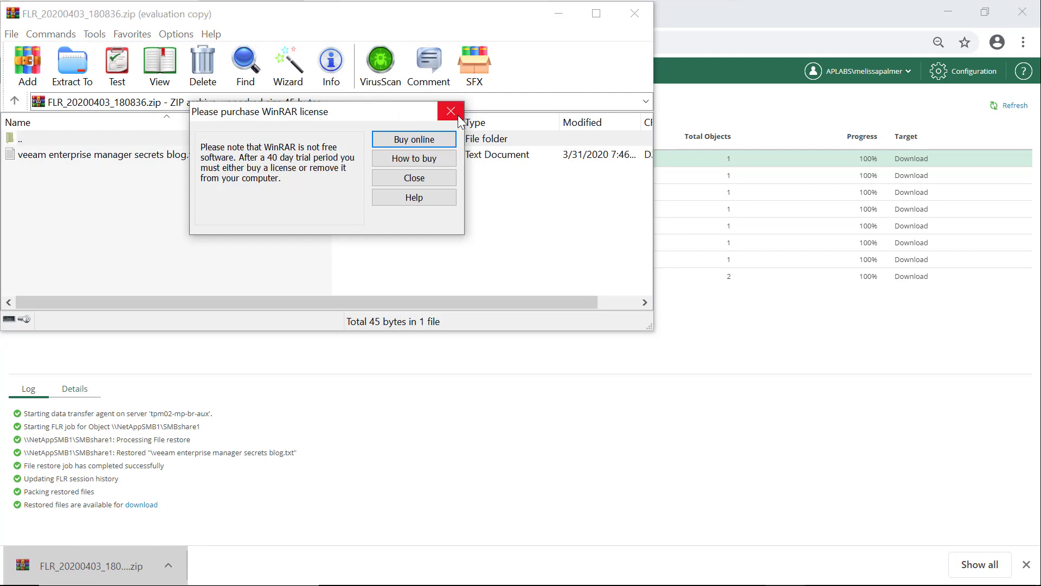
left_click(458, 118)
double_click(150, 155)
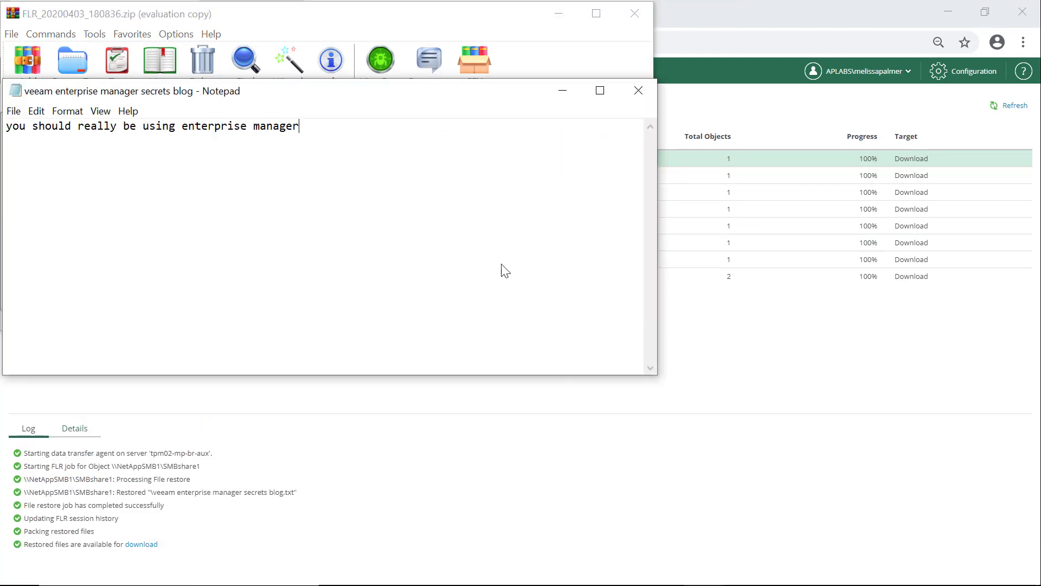
Minimize the Notepad and WinRAR windows to get back to Veeam.
left_click_drag(254, 96, 432, 129)
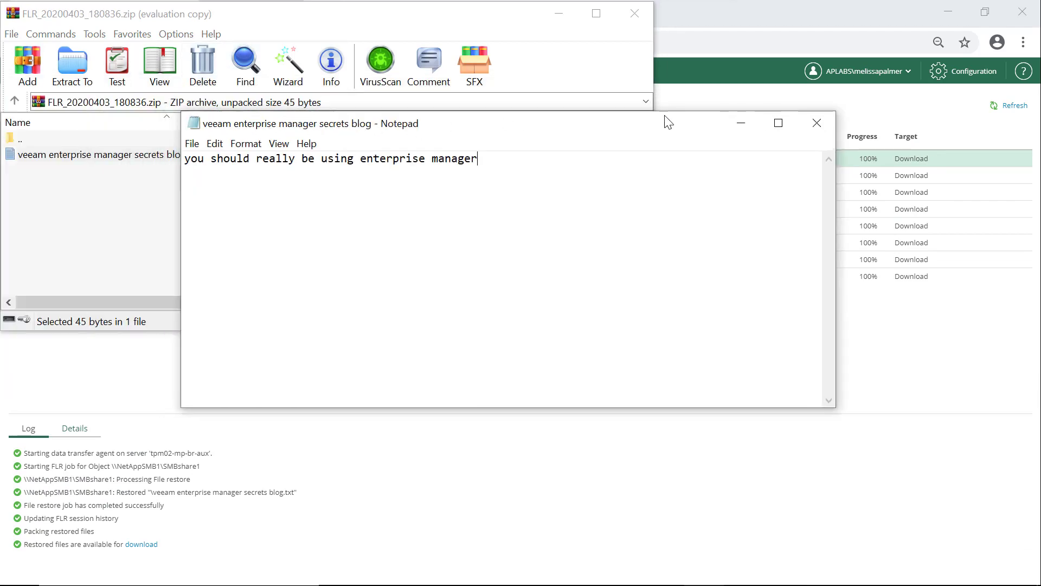
left_click(554, 15)
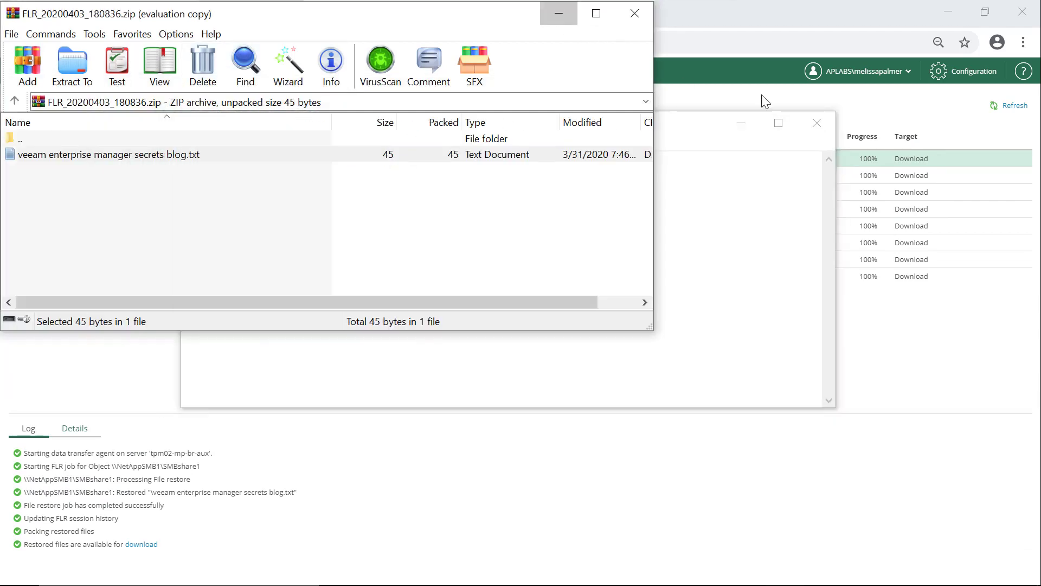
left_click(755, 122)
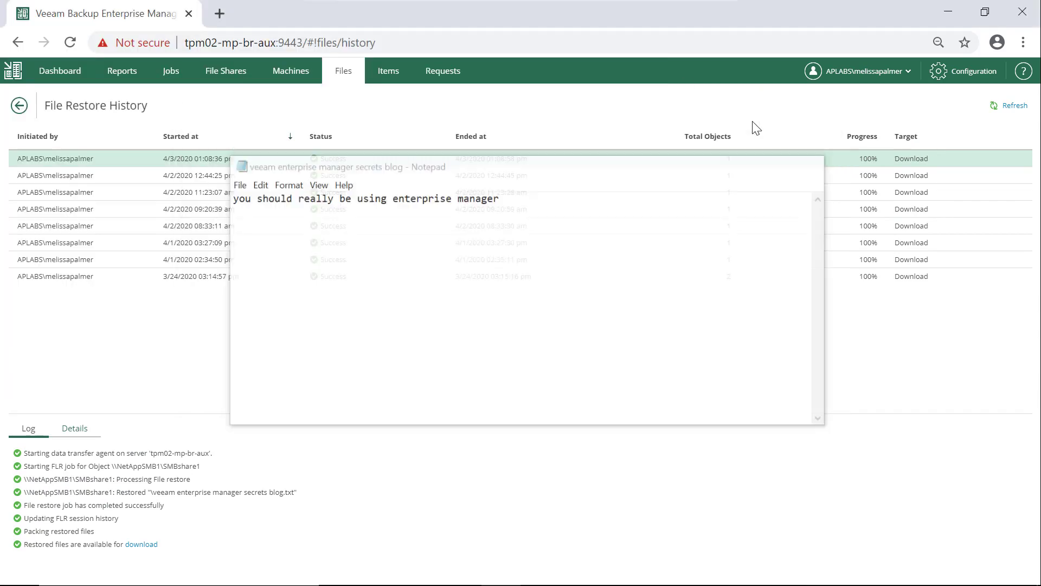
Go back to the Dashboard summarizing 3 backup servers, 33 jobs, 44 machines and 4 file shares.
left_click(61, 71)
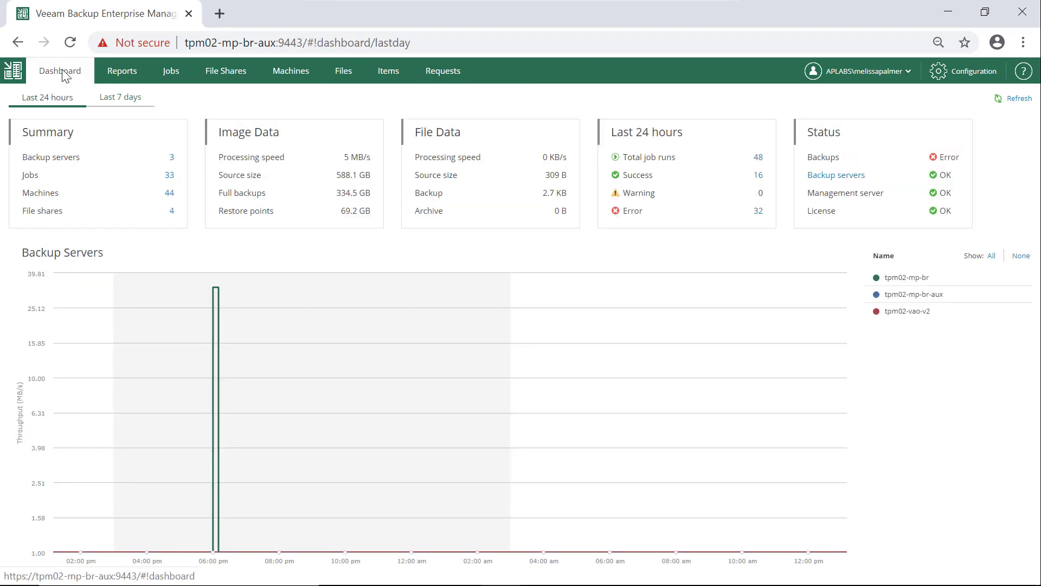